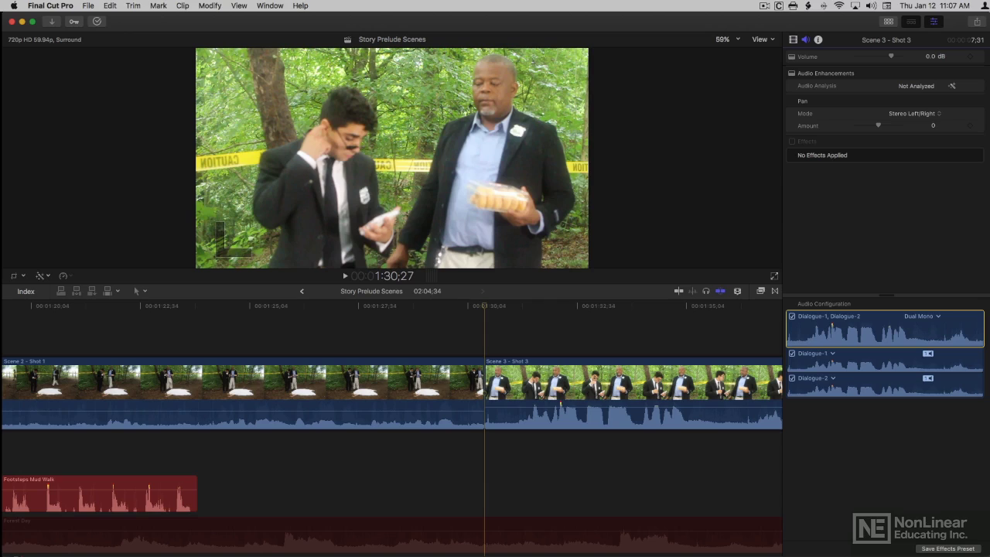
- Expand Scene 2 – Shot 1's audio into its own lane below the video
click(435, 376)
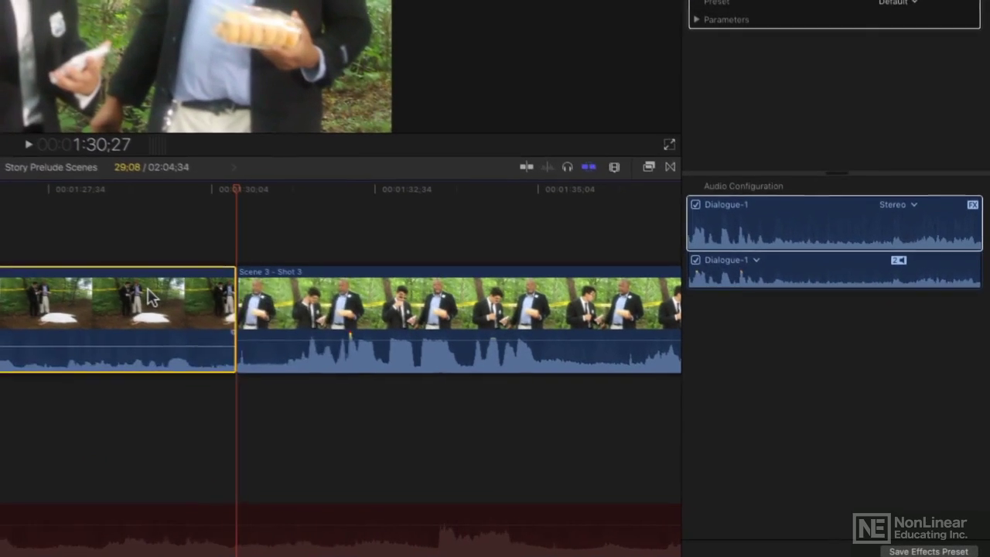
right_click(426, 377)
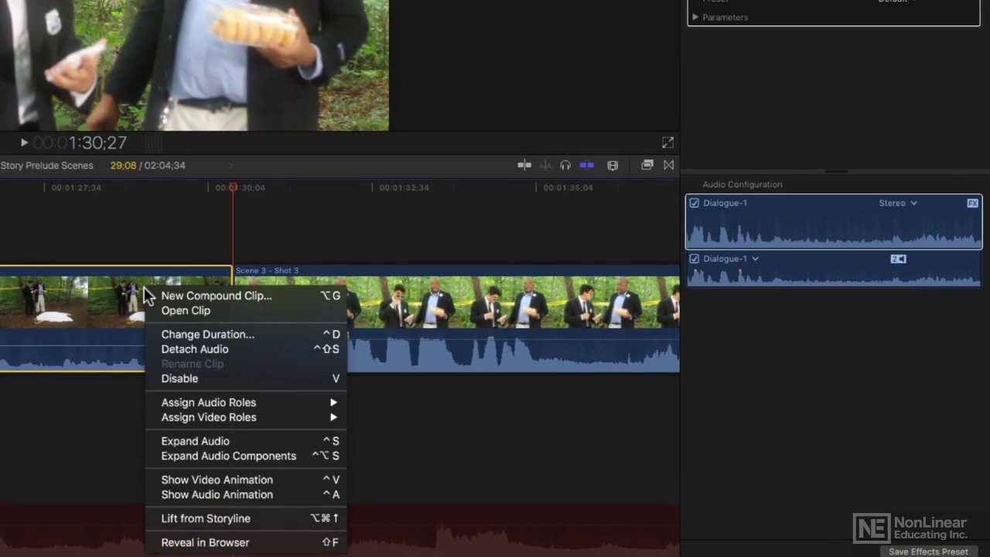
click(183, 441)
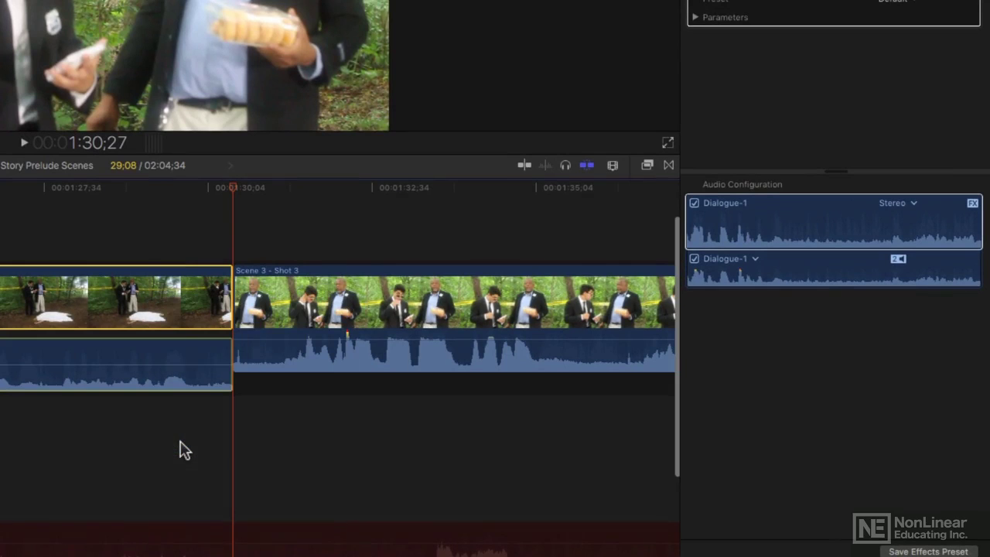
- Expand Scene 3 – Shot 3's audio and try a split edit starting its audio earlier
click(288, 367)
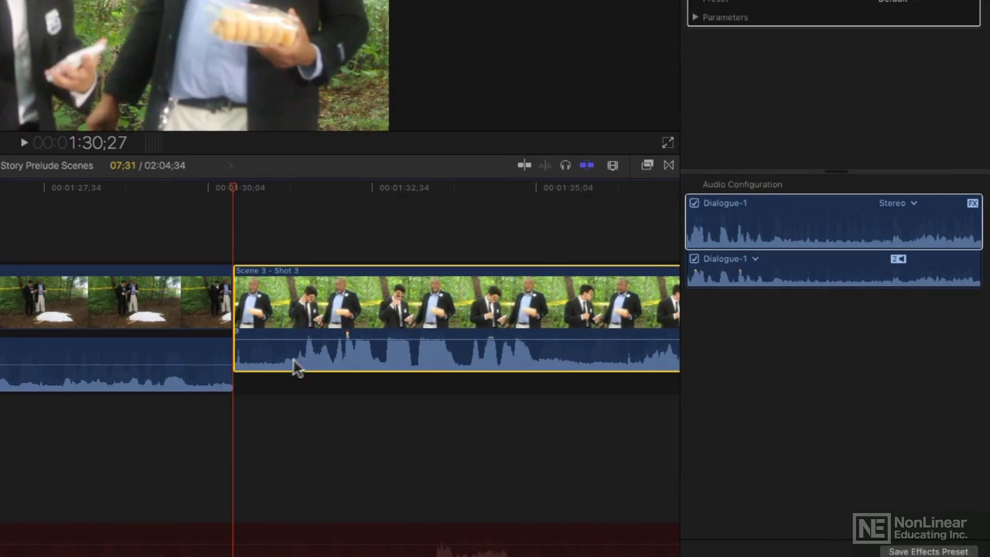
double_click(344, 364)
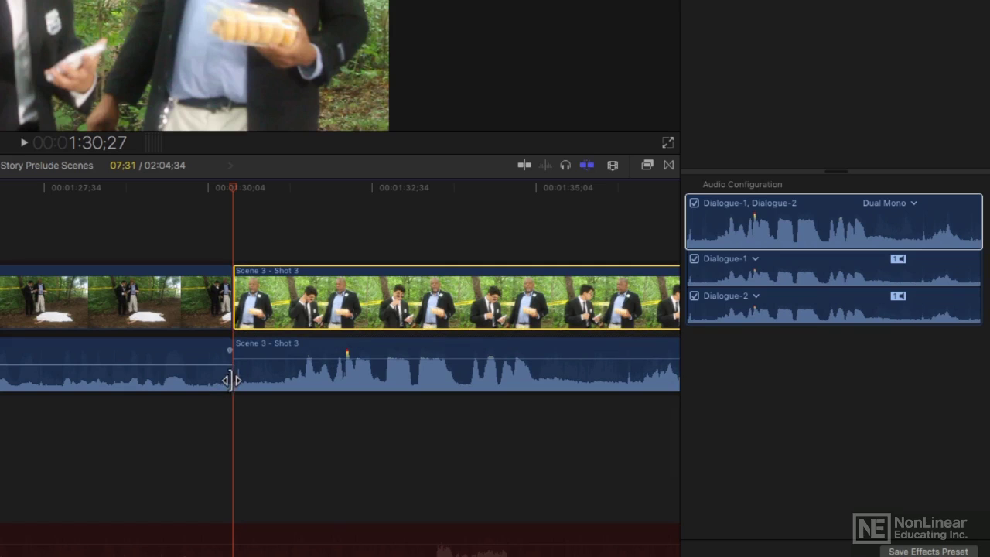
drag(236, 379, 181, 378)
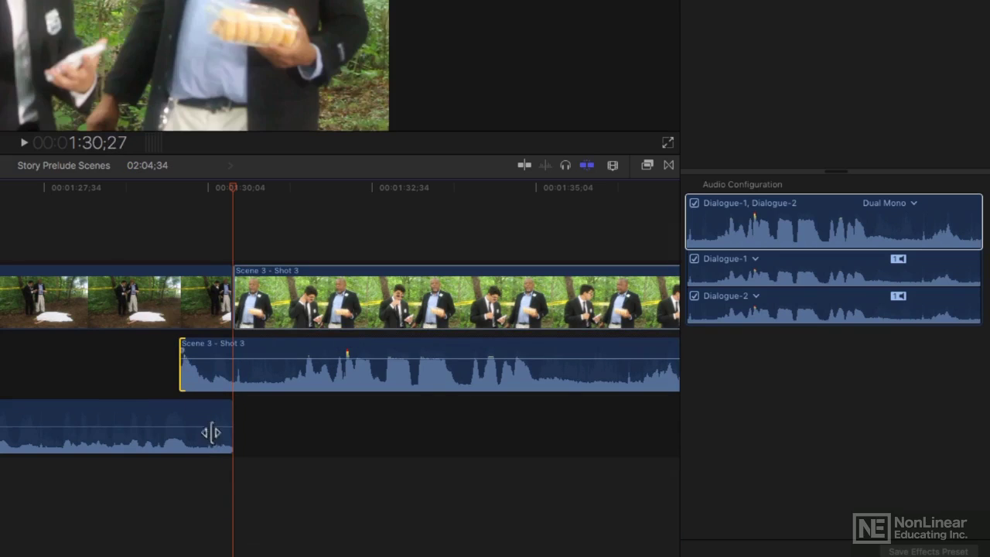
drag(230, 445, 336, 438)
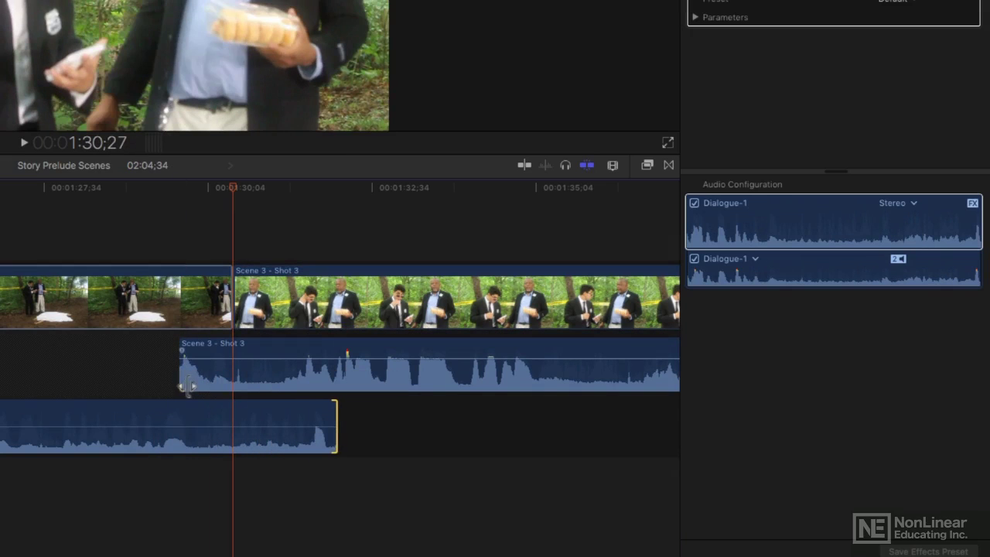
- Trial-trim Scene 3's audio and video starts, then restore both audio edges to the cut
drag(186, 386, 277, 386)
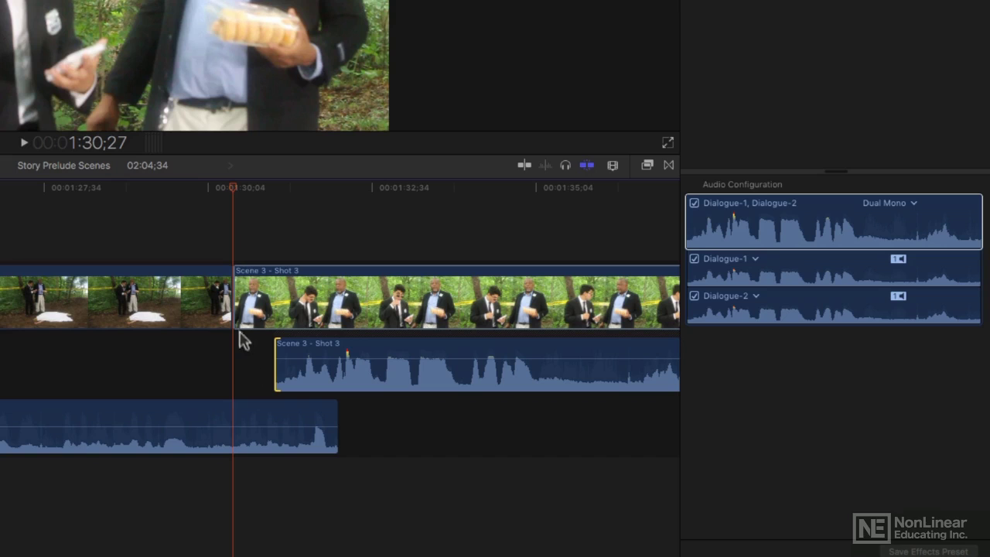
mouse_move(236, 327)
mouse_down()
mouse_move(148, 321)
mouse_move(444, 317)
mouse_move(235, 319)
mouse_up()
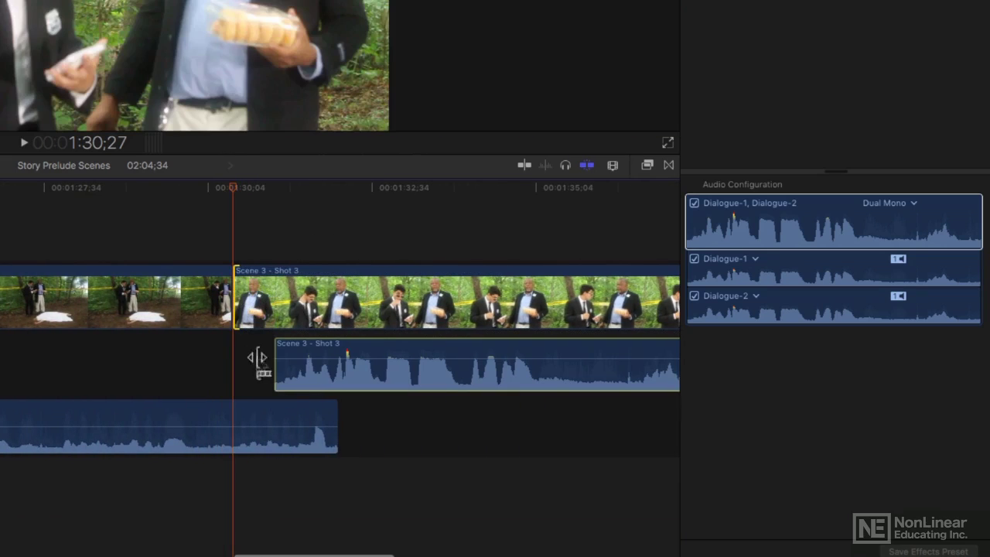
drag(276, 380, 239, 377)
drag(333, 444, 229, 447)
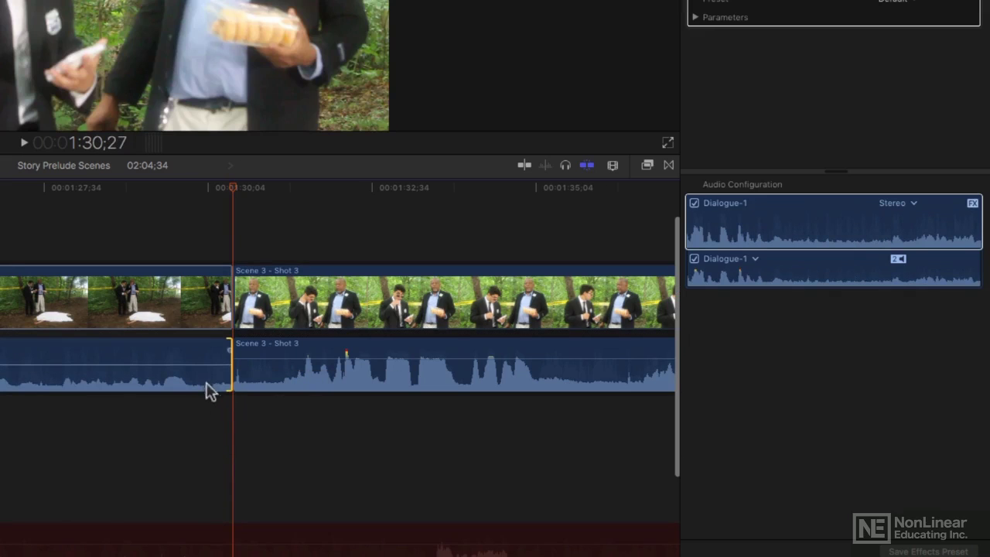
- Collapse the expanded audio and select the Scene 2 – Shot 1 clip
click(203, 383)
click(272, 390)
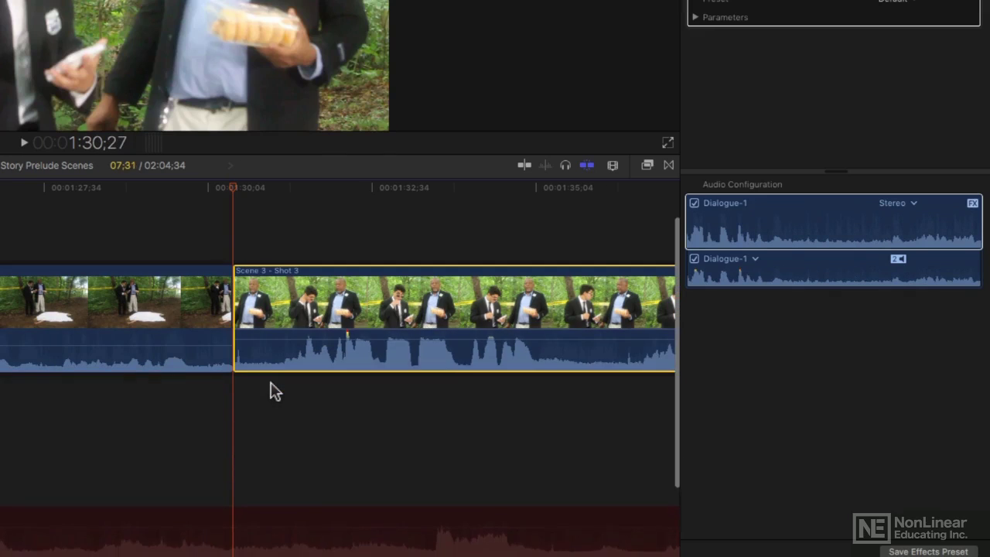
click(166, 232)
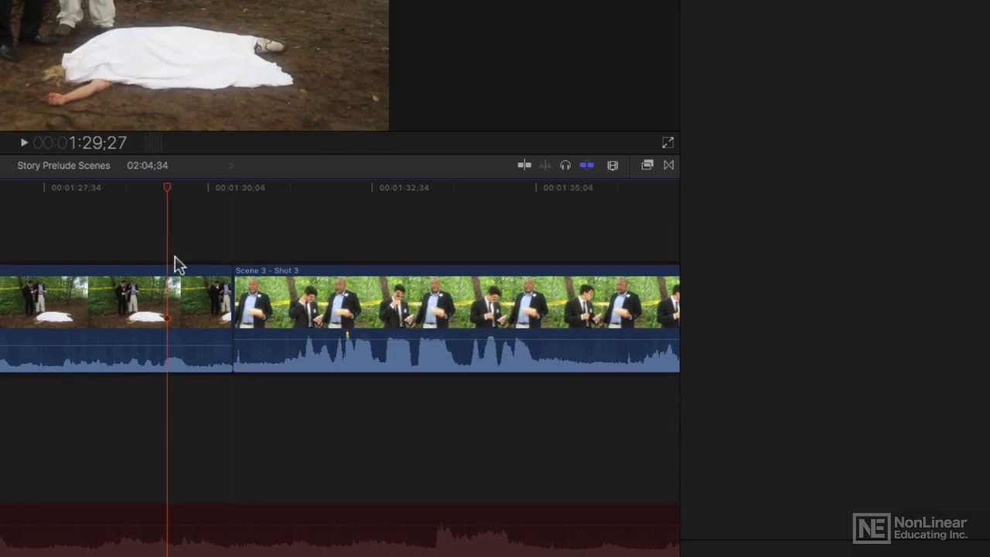
click(175, 286)
- Change Scene 2 – Shot 1's audio configuration from Stereo to Dual Mono
click(920, 212)
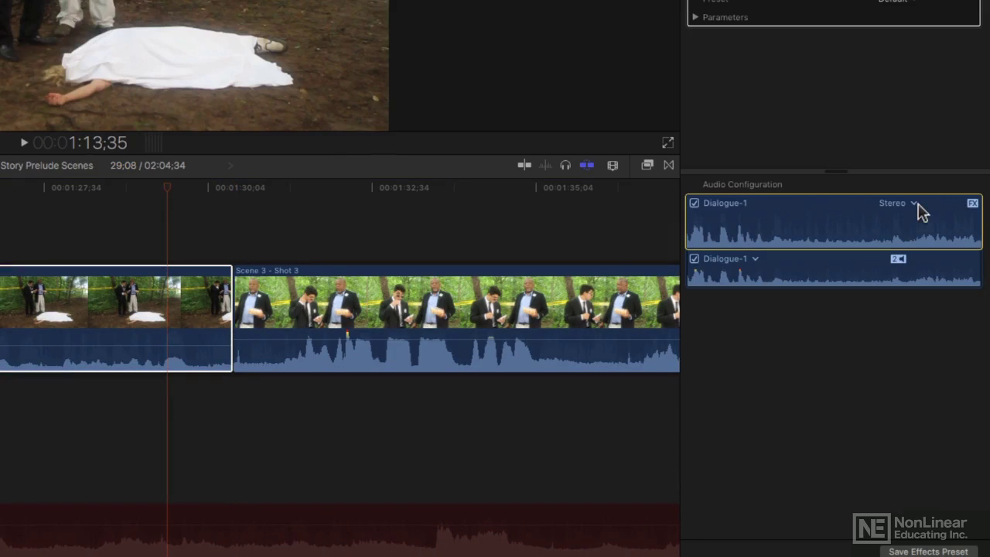
click(914, 204)
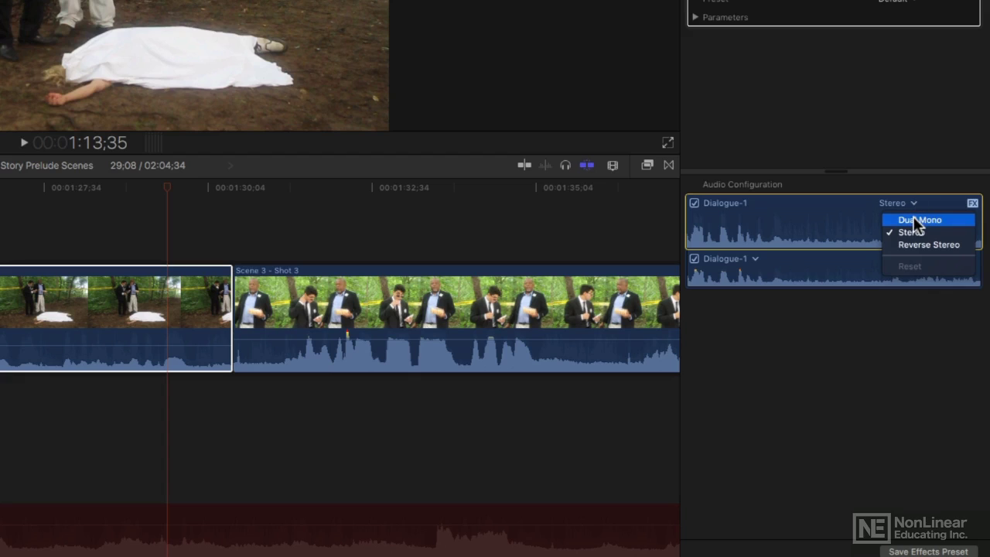
click(915, 220)
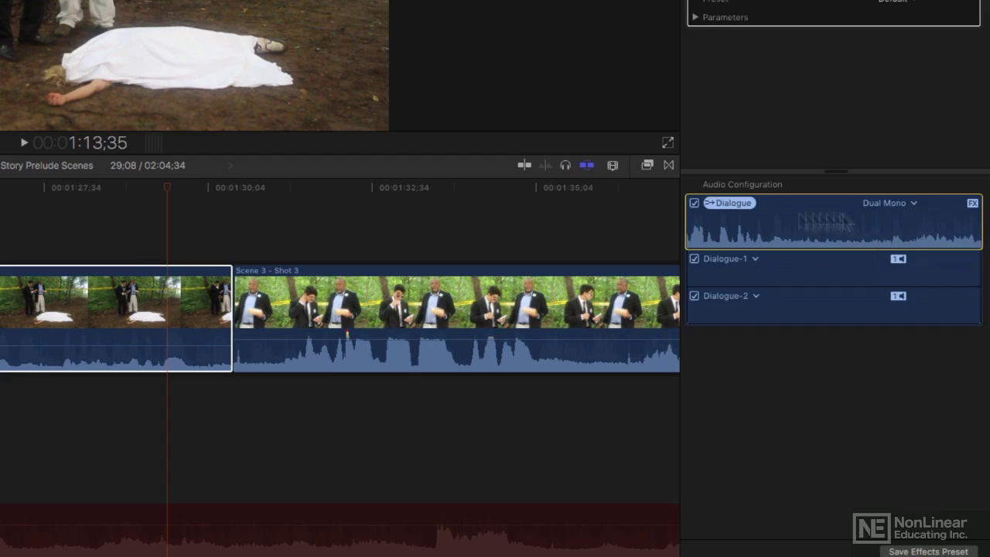
double_click(185, 365)
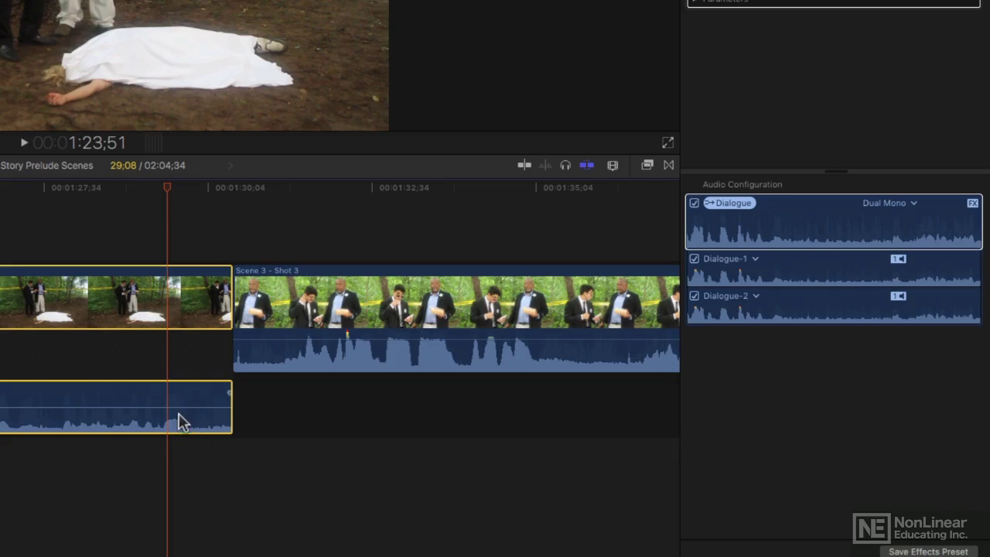
double_click(179, 426)
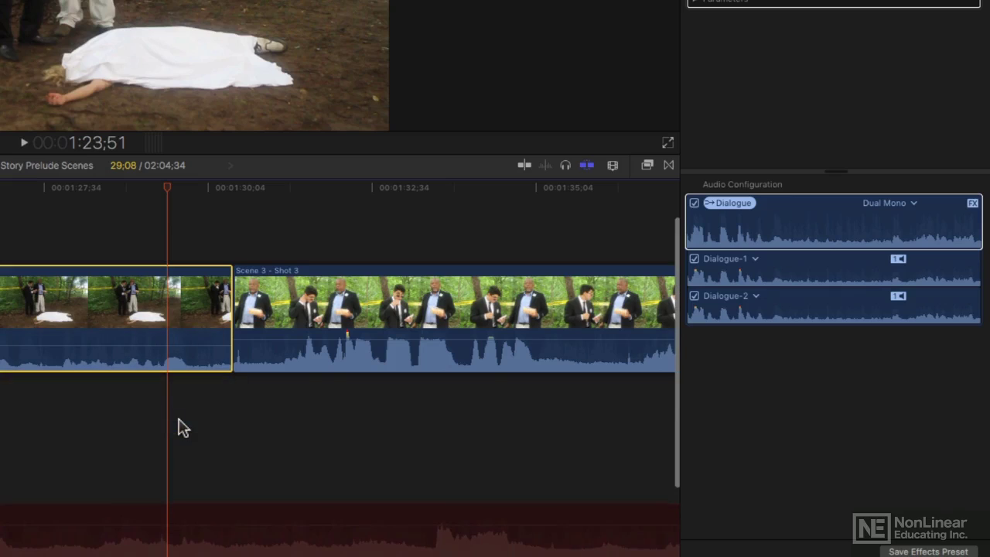
- Expand Scene 2 – Shot 1's audio components and select the Dialogue-1 and Dialogue-2 lanes
right_click(173, 312)
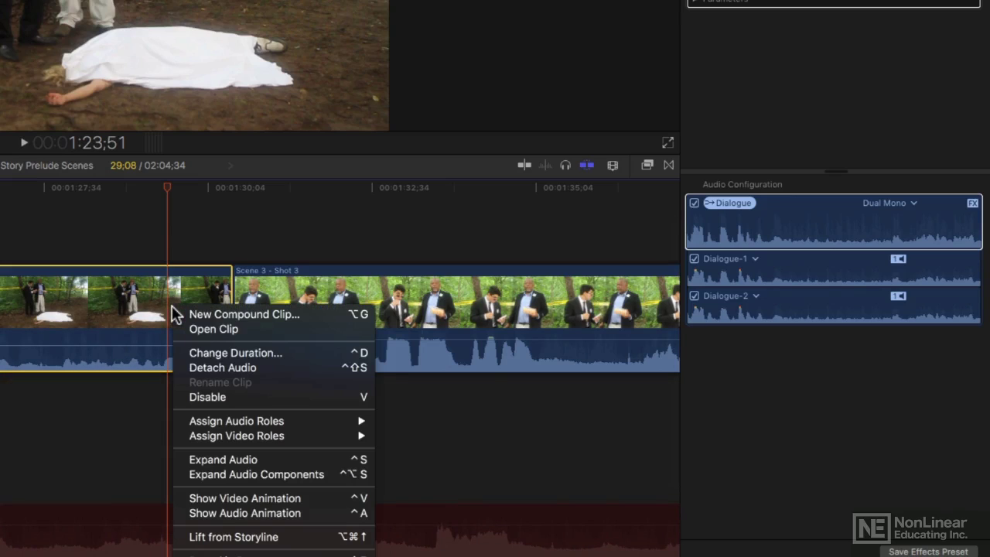
click(218, 484)
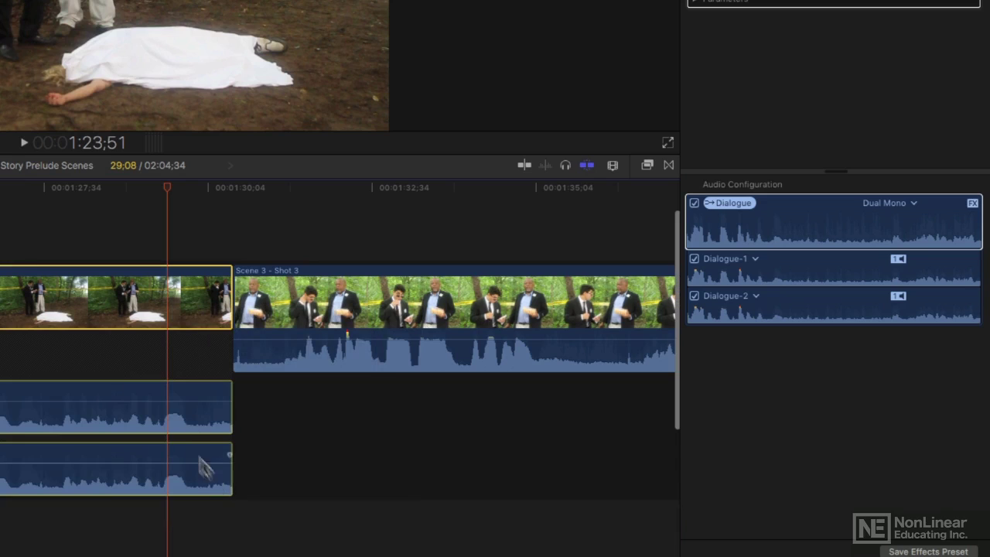
click(186, 424)
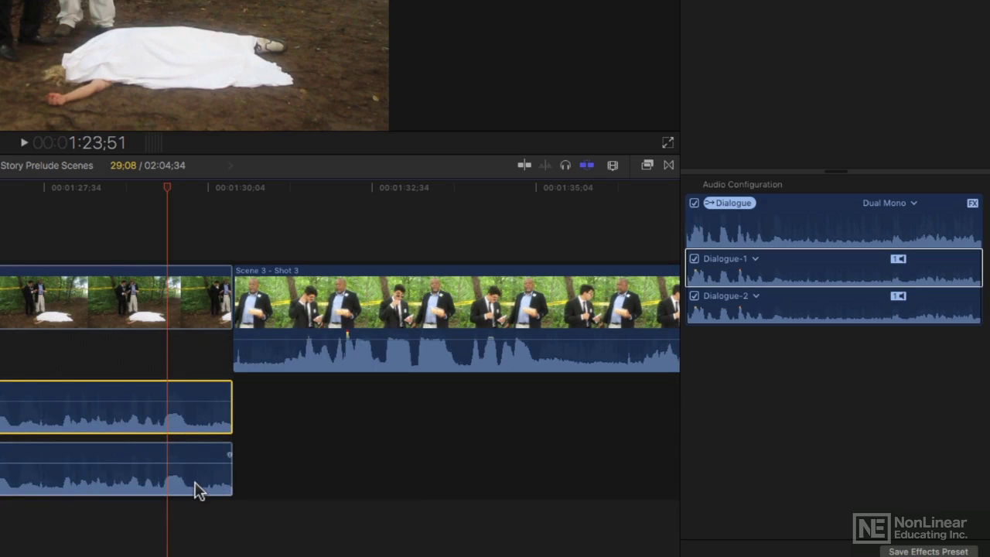
click(197, 488)
click(743, 310)
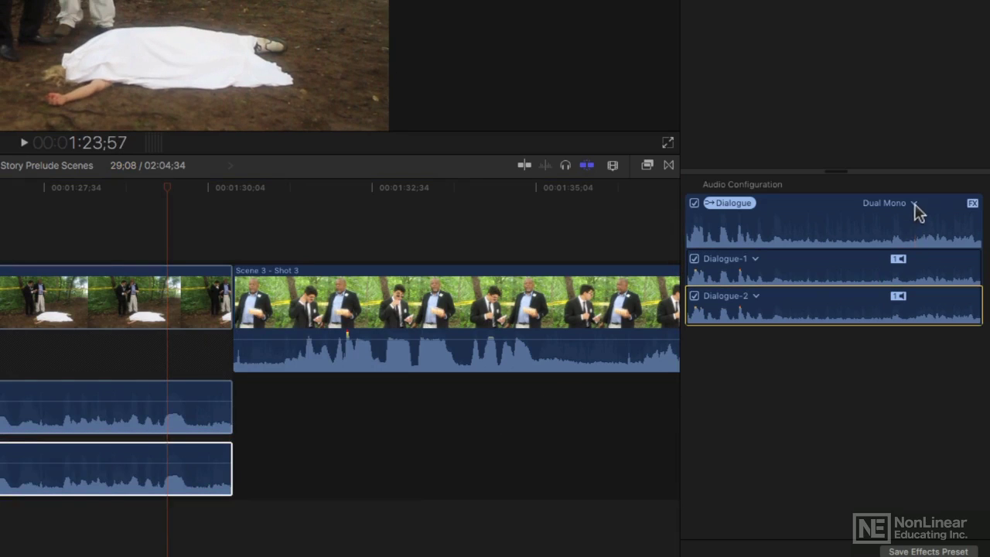
click(914, 202)
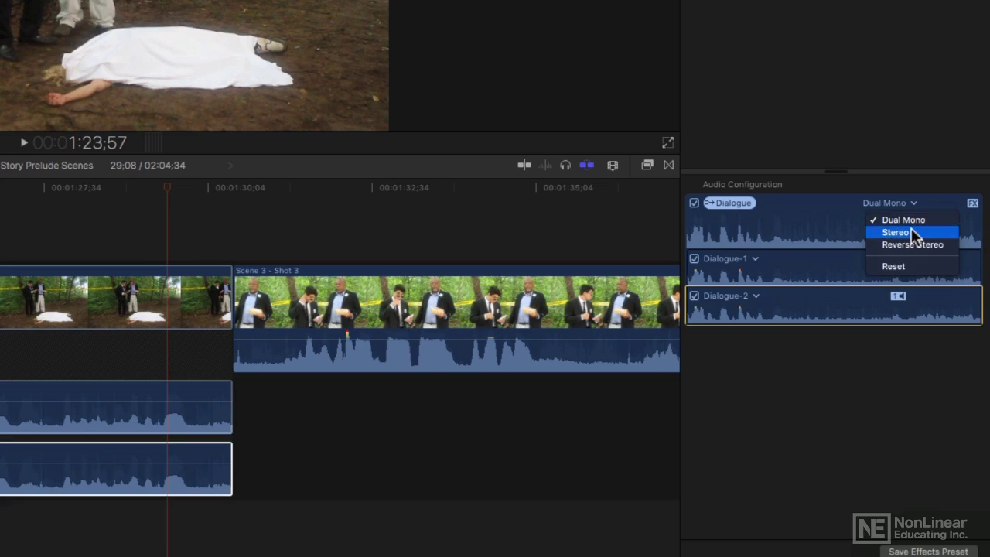
click(911, 230)
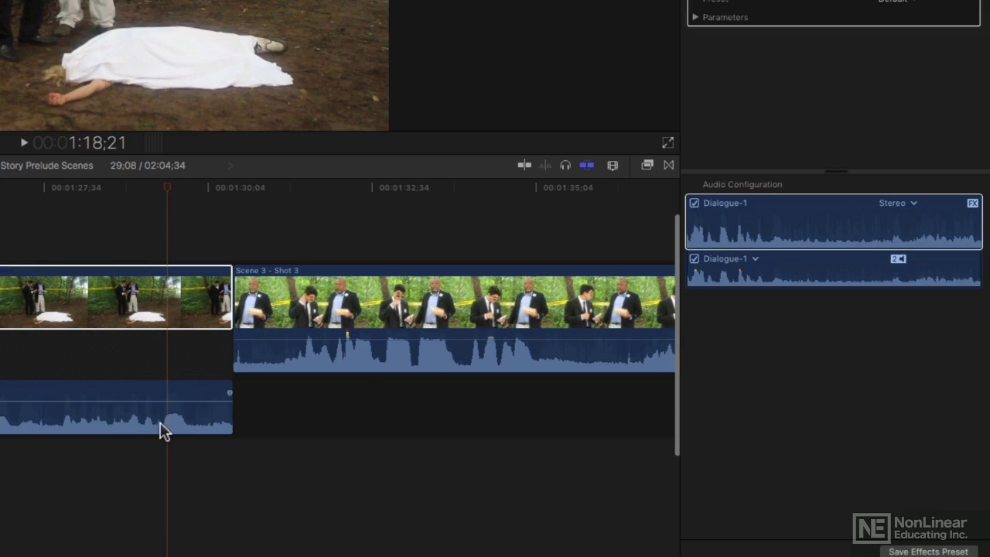
click(163, 431)
click(898, 202)
click(913, 222)
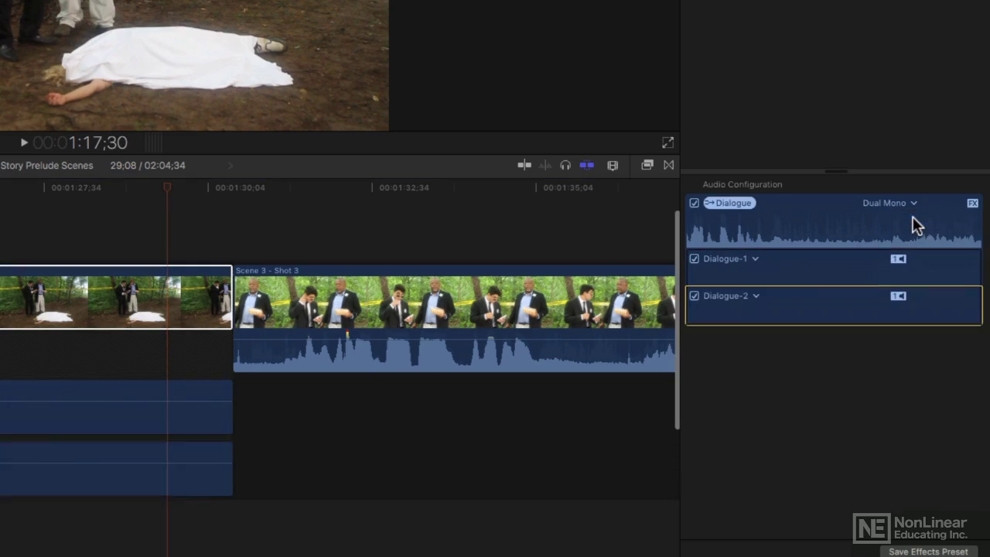
click(914, 224)
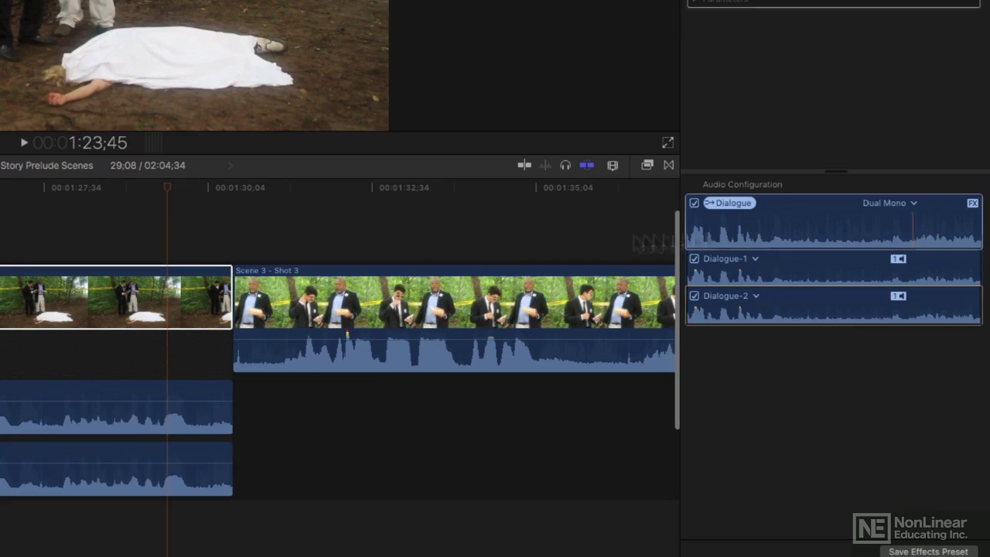
click(170, 426)
- Trim the first shot's Dialogue-2 end earlier and extend its Dialogue-1 end past the cut
click(172, 481)
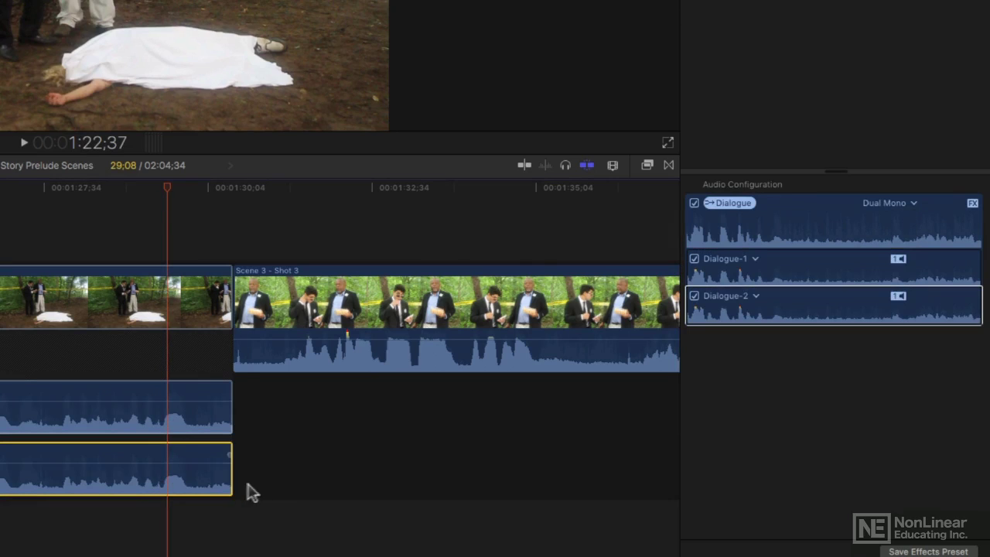
drag(229, 479, 156, 464)
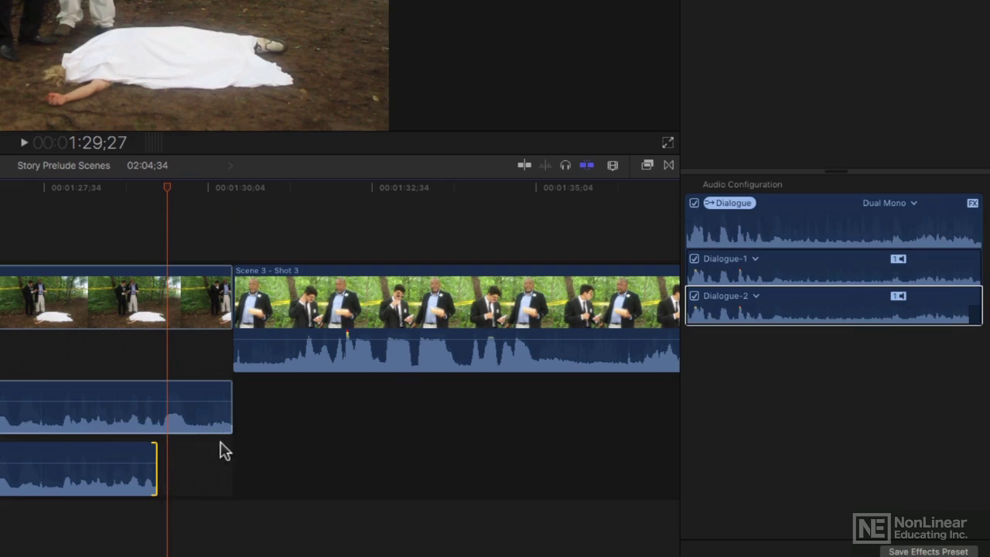
drag(231, 420, 271, 414)
- Expand Scene 3 – Shot 3's audio into Dialogue-1 and Dialogue-2 components
click(414, 314)
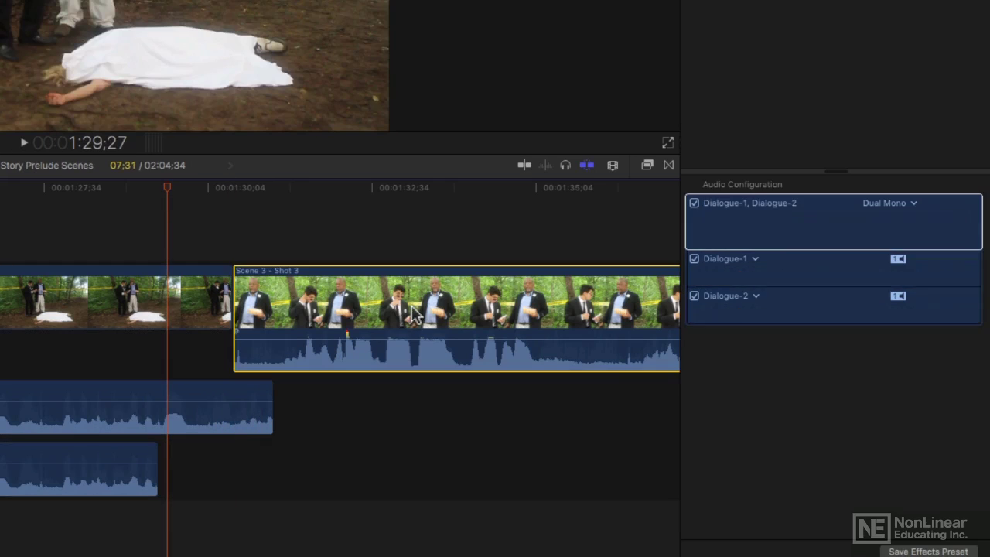
right_click(414, 314)
click(434, 475)
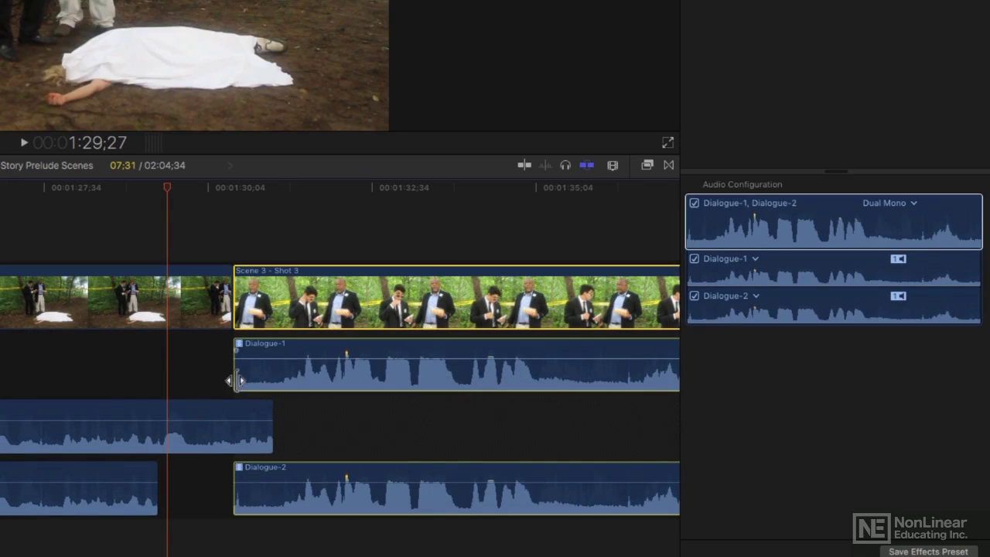
- Trim Scene 3's component starts to the cut and extend the first shot's Dialogue-2 end to match
drag(237, 380, 169, 380)
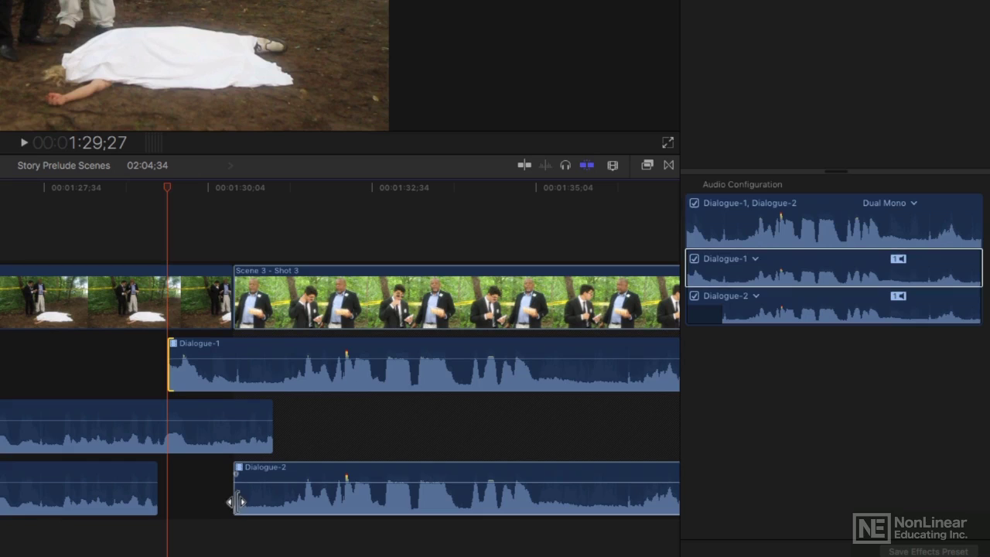
mouse_move(236, 503)
mouse_down()
mouse_move(186, 499)
mouse_move(303, 501)
mouse_move(237, 511)
mouse_up()
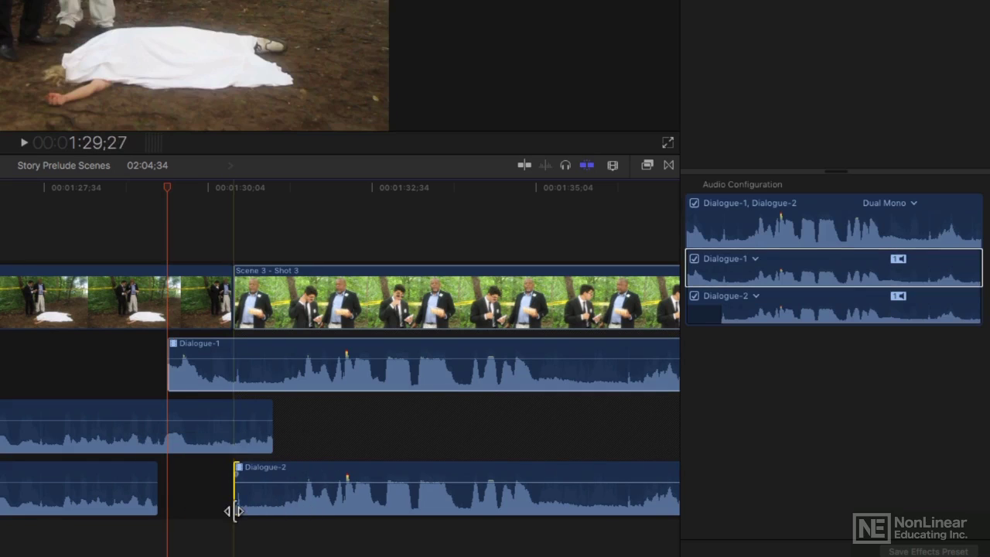
drag(168, 380, 234, 380)
drag(272, 438, 231, 438)
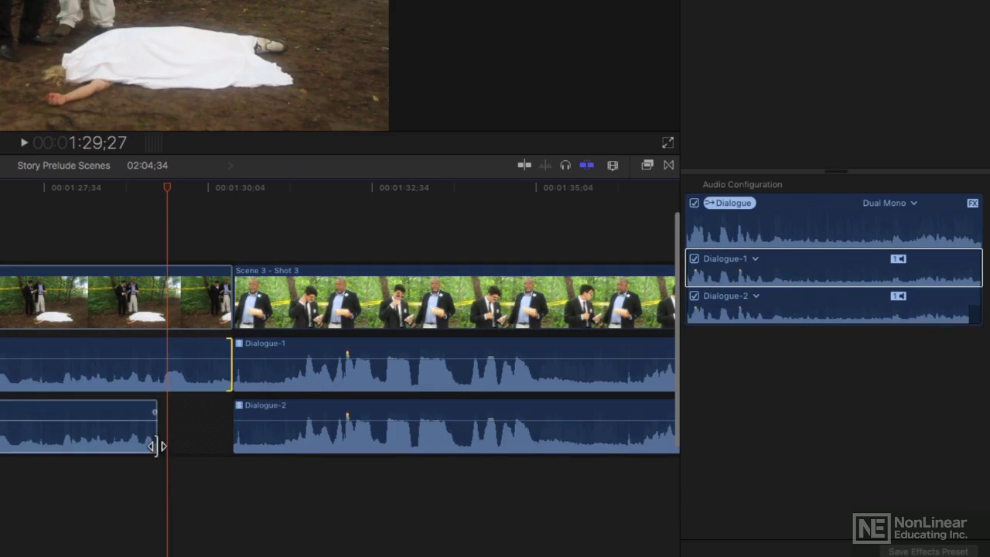
drag(156, 446, 233, 446)
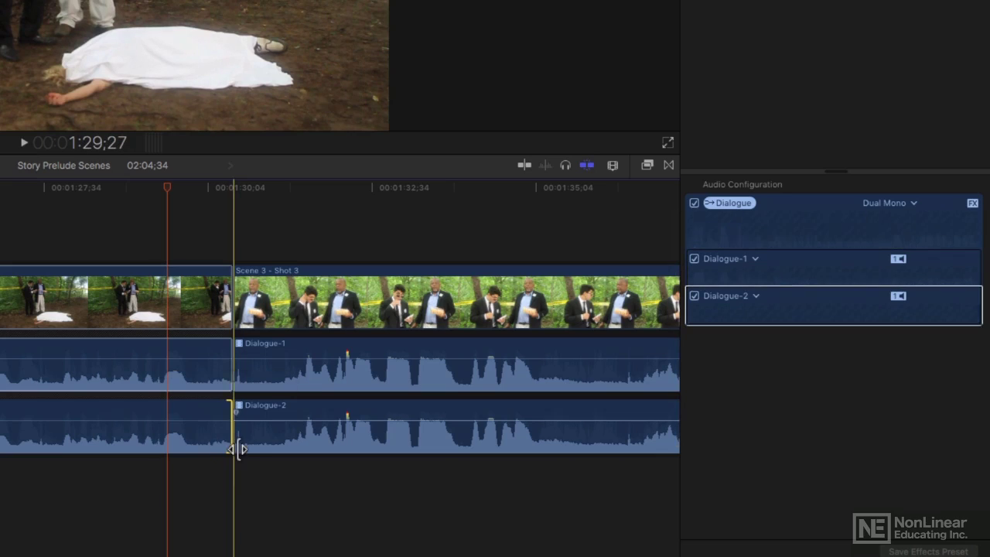
click(128, 388)
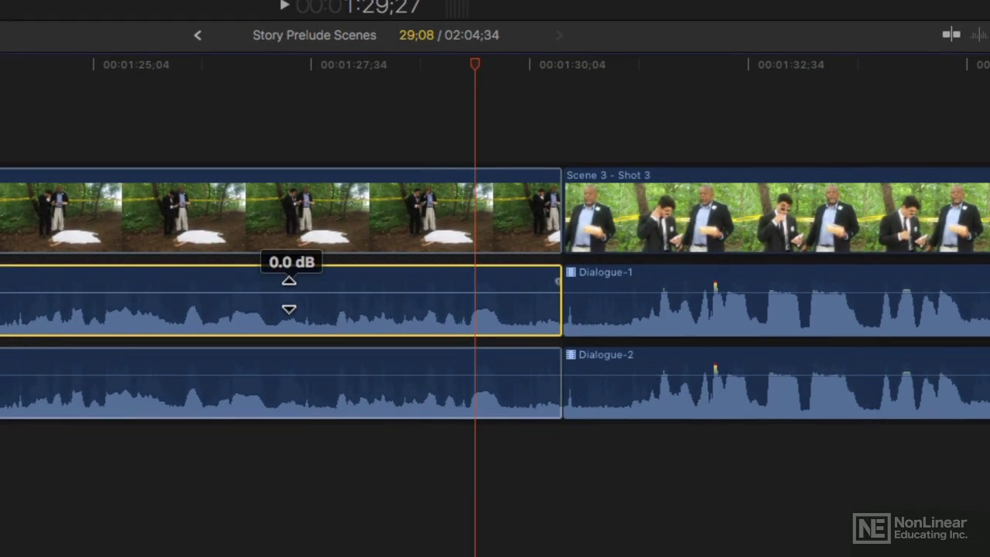
- Mark a short range on the first shot's Dialogue-1 and lower its volume to -17 dB
key(r)
drag(284, 309, 399, 314)
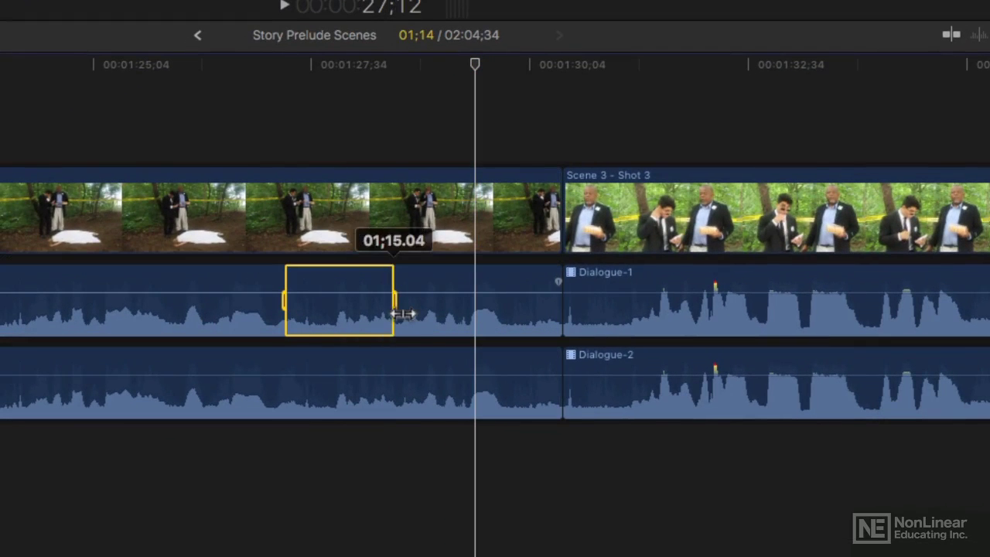
drag(343, 294, 342, 310)
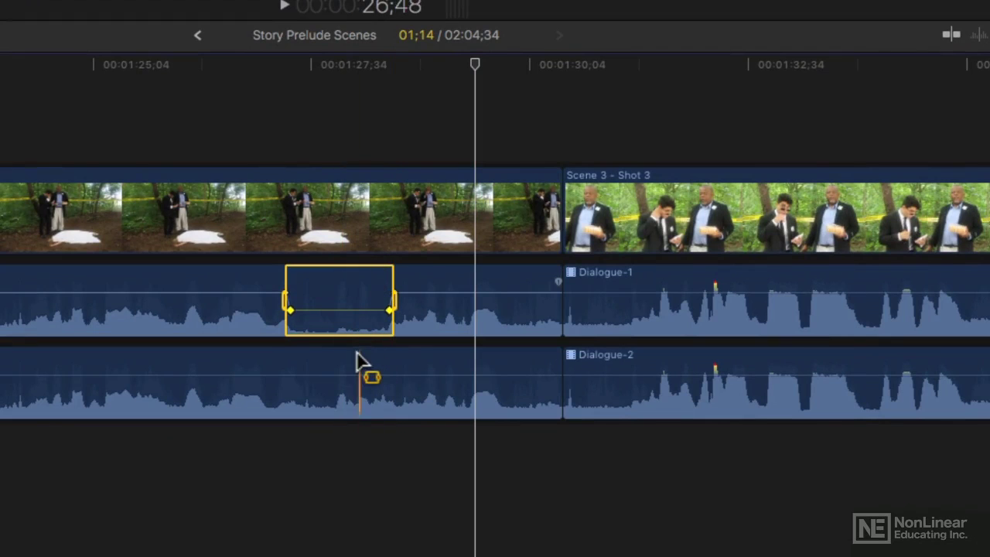
- Mark a range on Dialogue-2, raise its volume to 7.0 dB, and clear the range
drag(344, 368, 507, 369)
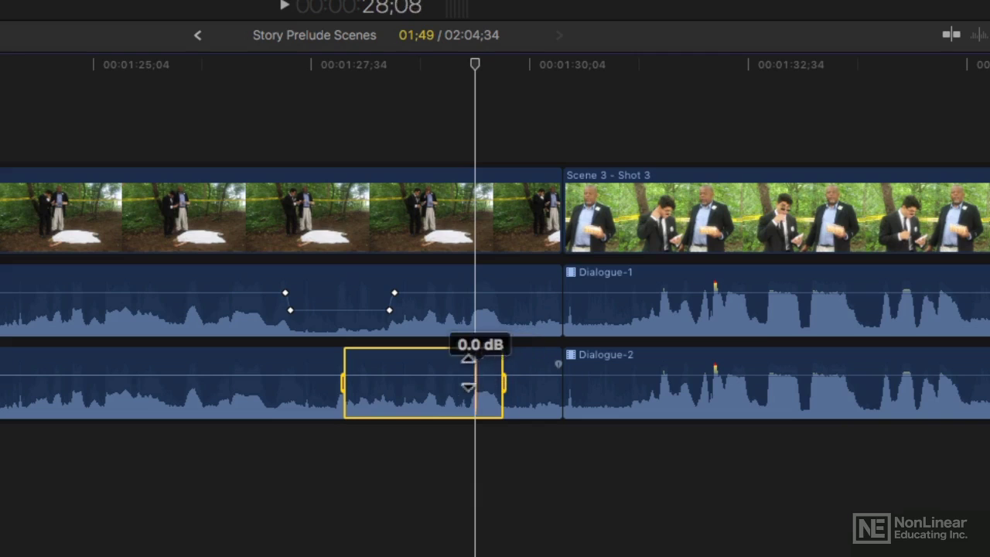
drag(448, 376, 448, 369)
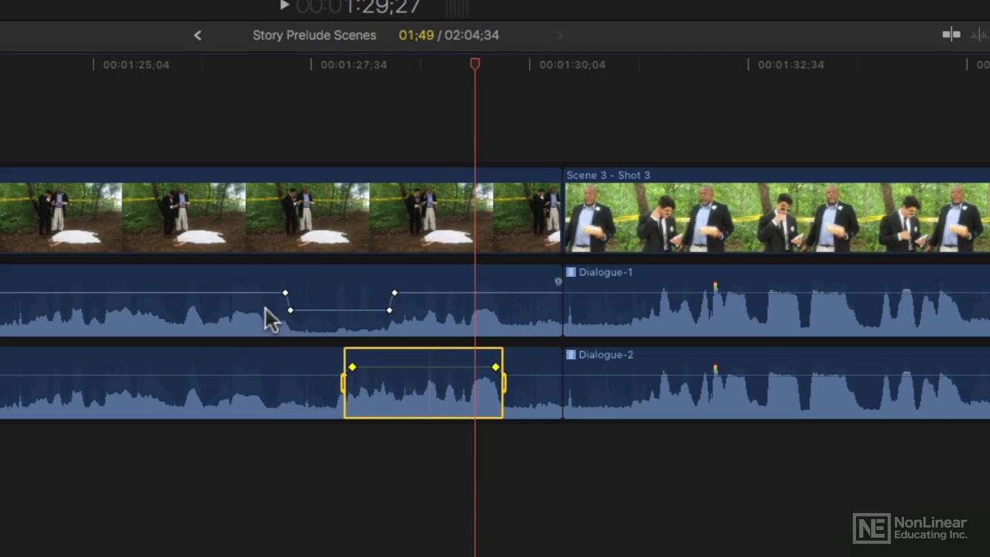
click(476, 464)
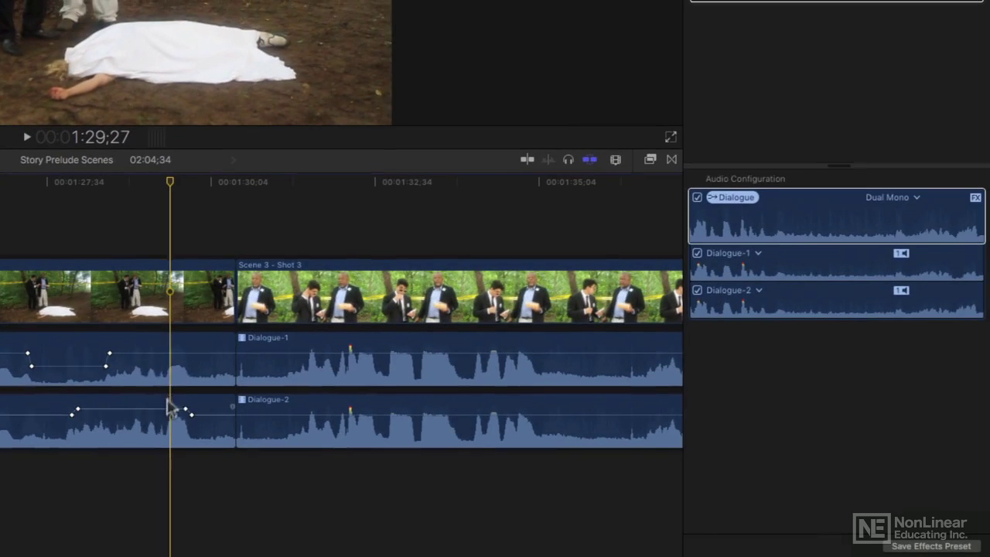
- Apply the Compressor effect to the first shot's Dialogue-2 component
click(460, 369)
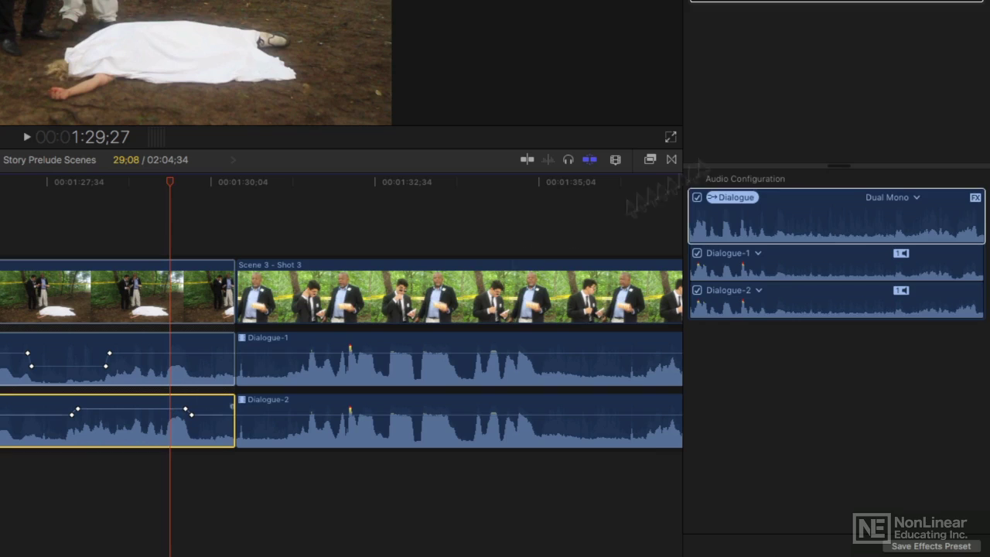
click(650, 160)
drag(619, 344, 159, 414)
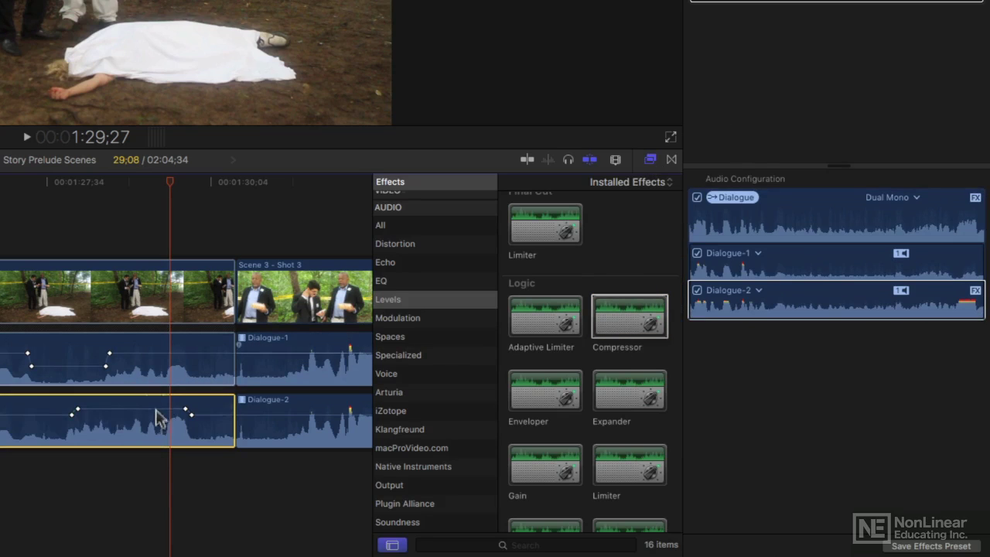
- Apply the Expander effect to the first shot's Dialogue-1 component
click(167, 350)
click(816, 276)
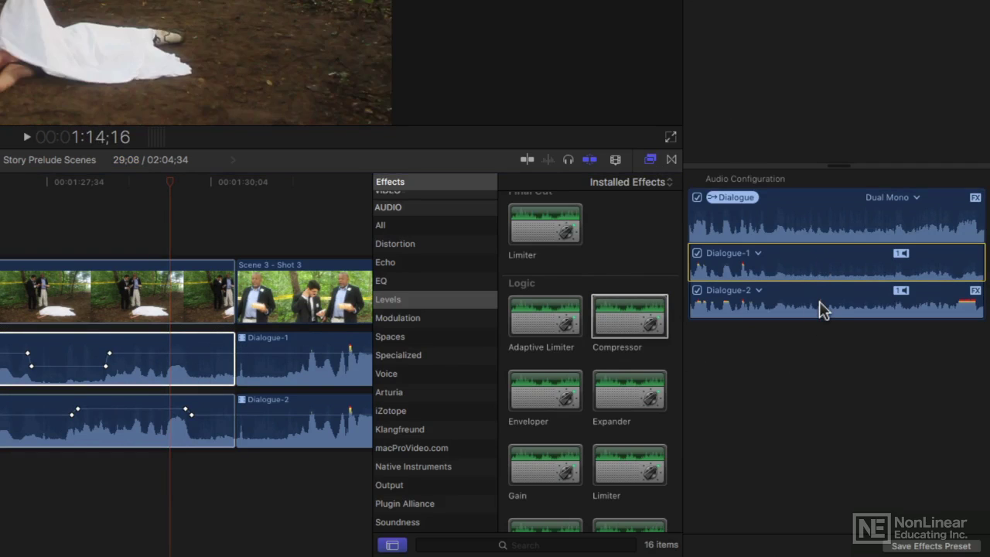
click(823, 309)
click(820, 277)
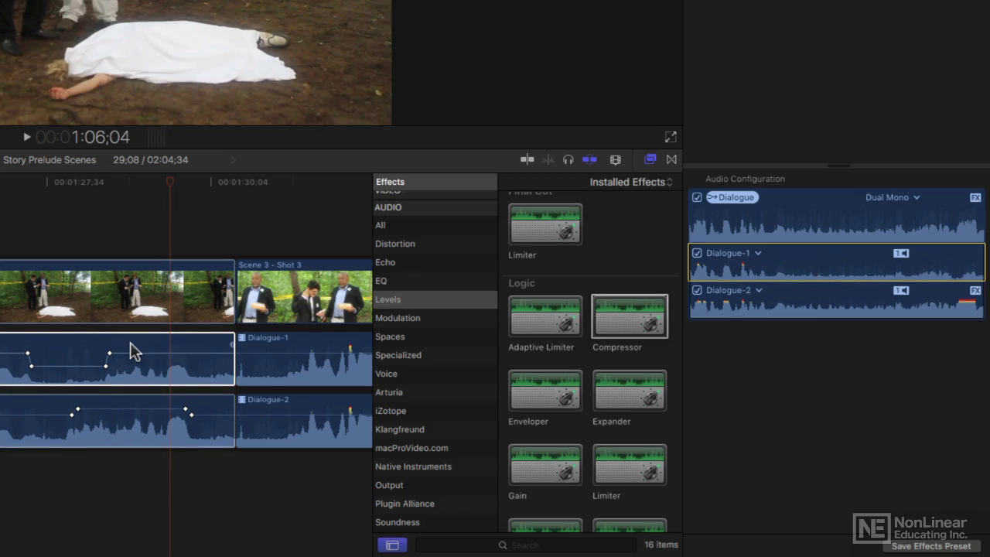
click(132, 352)
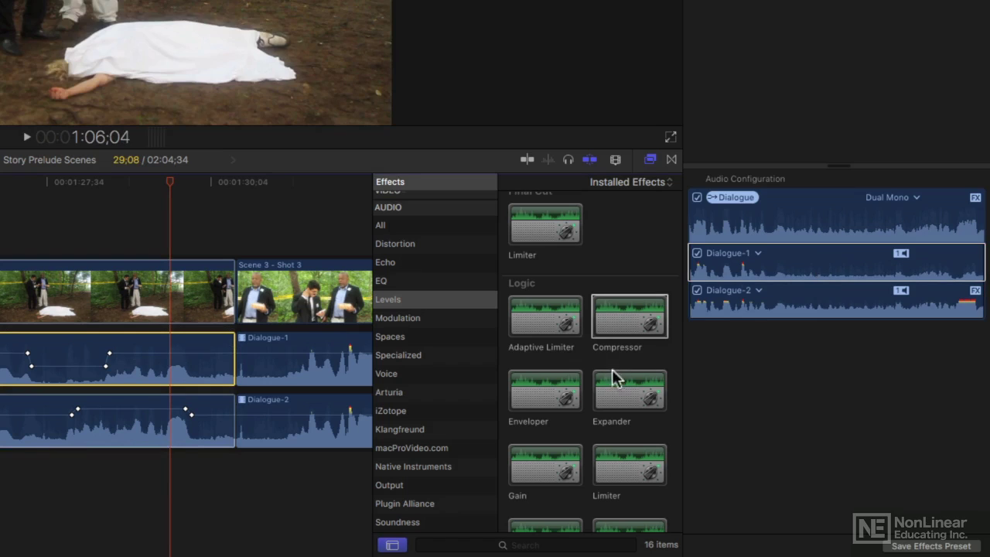
drag(625, 392, 158, 351)
- Apply the Gain effect to the whole Scene 2 – Shot 1 clip
click(157, 284)
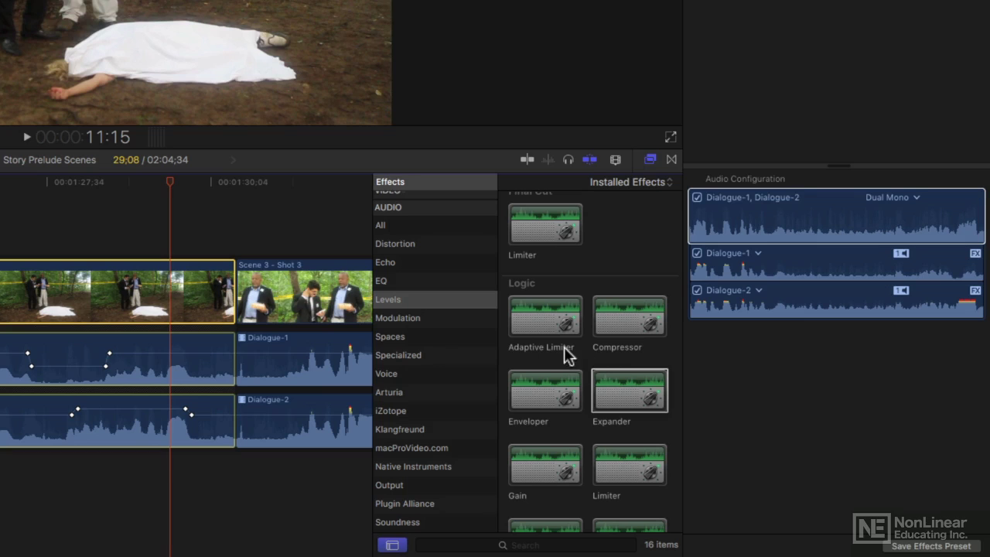
scroll(567, 355, down, 3)
drag(564, 404, 181, 294)
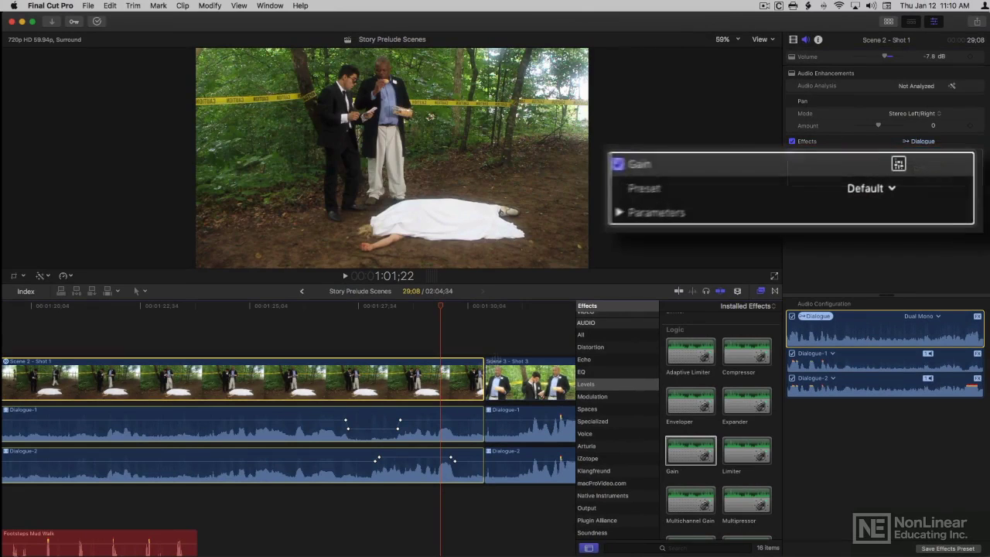
- Check the Expander on Dialogue-1 and the Compressor on Dialogue-2 in the Inspector
click(850, 363)
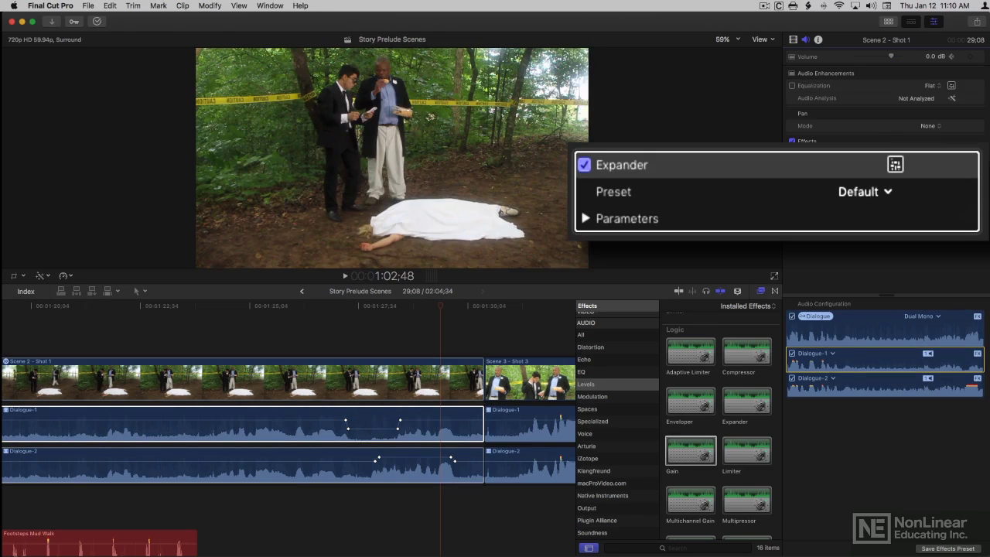
click(436, 474)
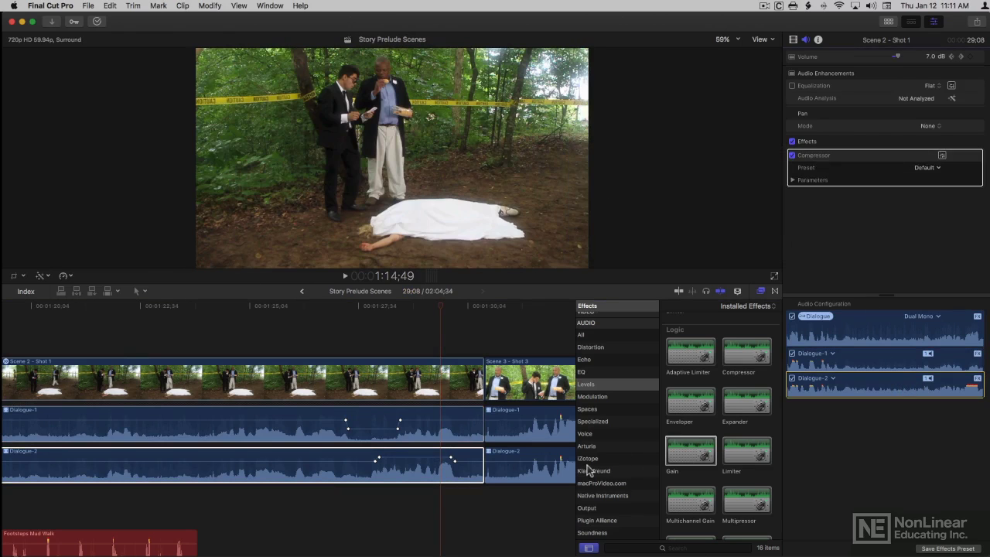
- Hide the effects list, collapse Scene 3 – Shot 3's audio components, and move the playhead into the clip
key(super+5)
right_click(634, 380)
click(671, 493)
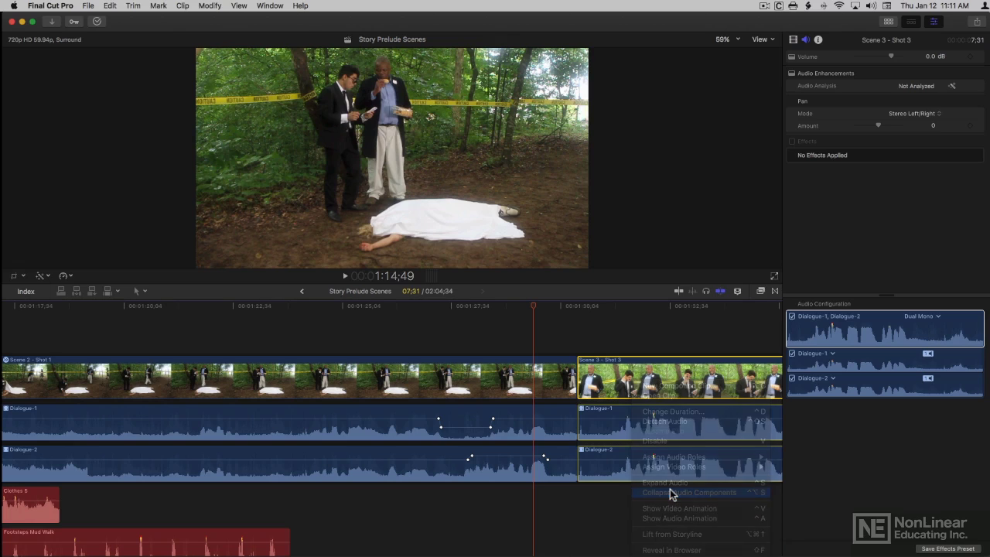
double_click(630, 418)
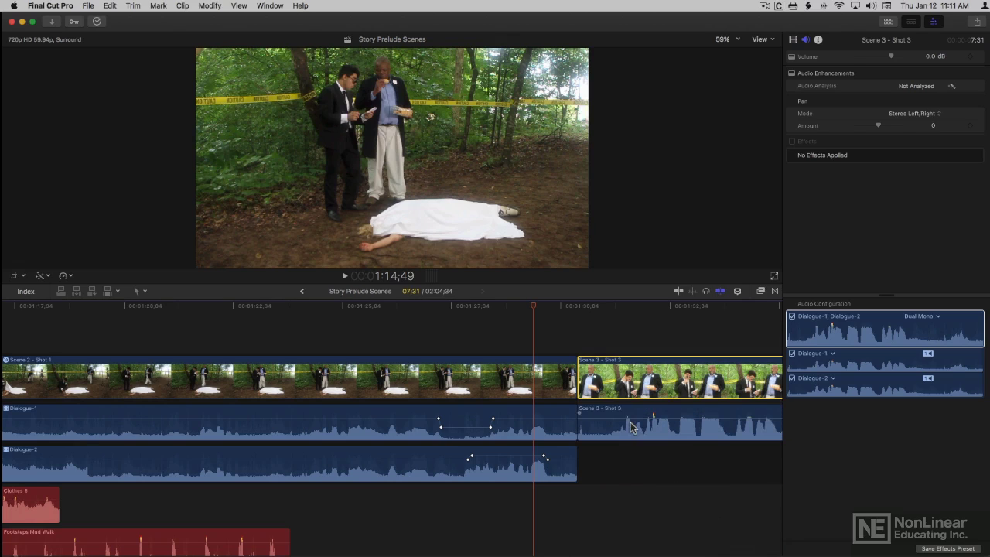
click(585, 464)
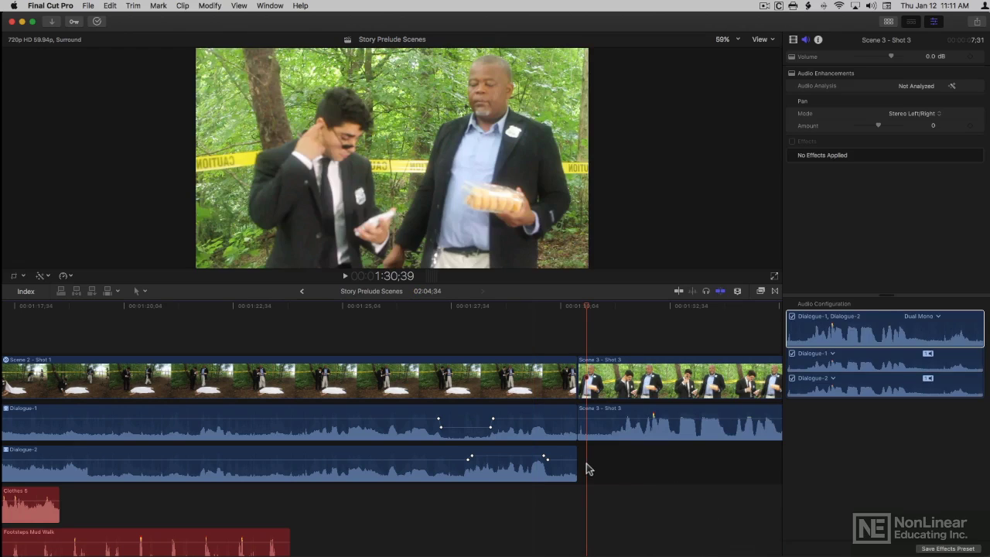